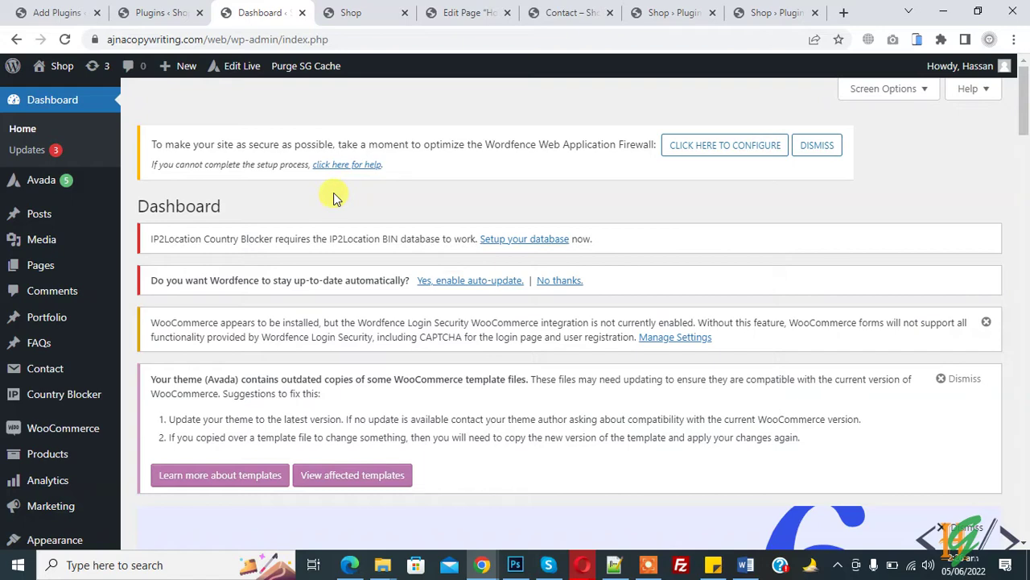
Step: Search the plugin directory for 'Login IP & Country Restriction'
scroll(346, 181, "down", 3)
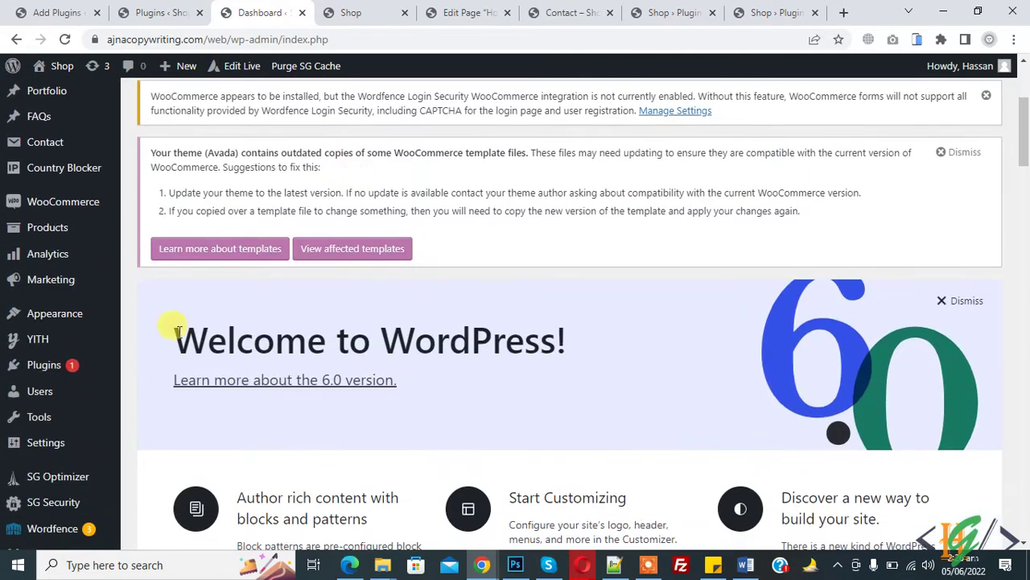
mouse_move(70, 373)
left_click(129, 391)
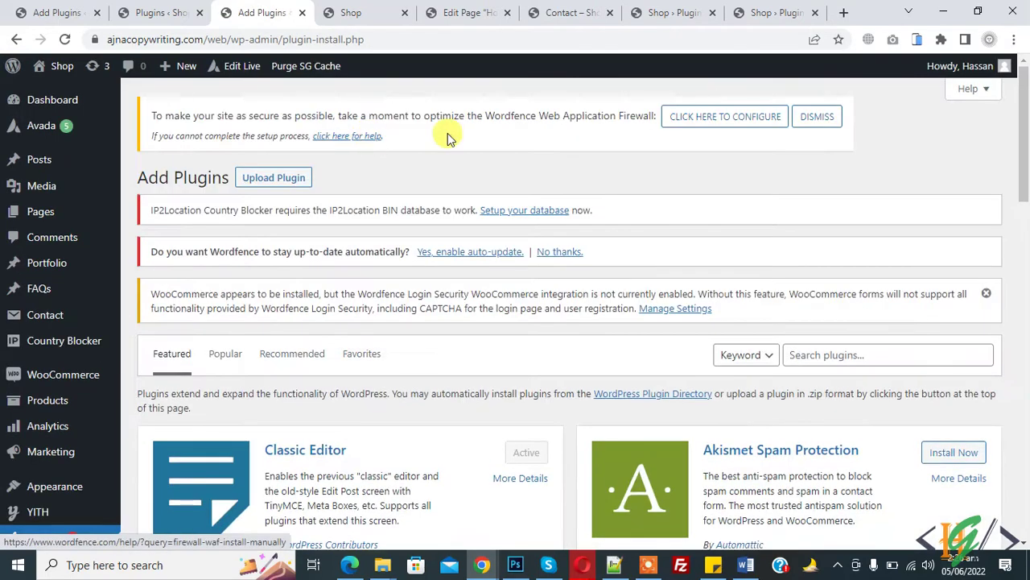
scroll(788, 202, "down", 2)
left_click(807, 205)
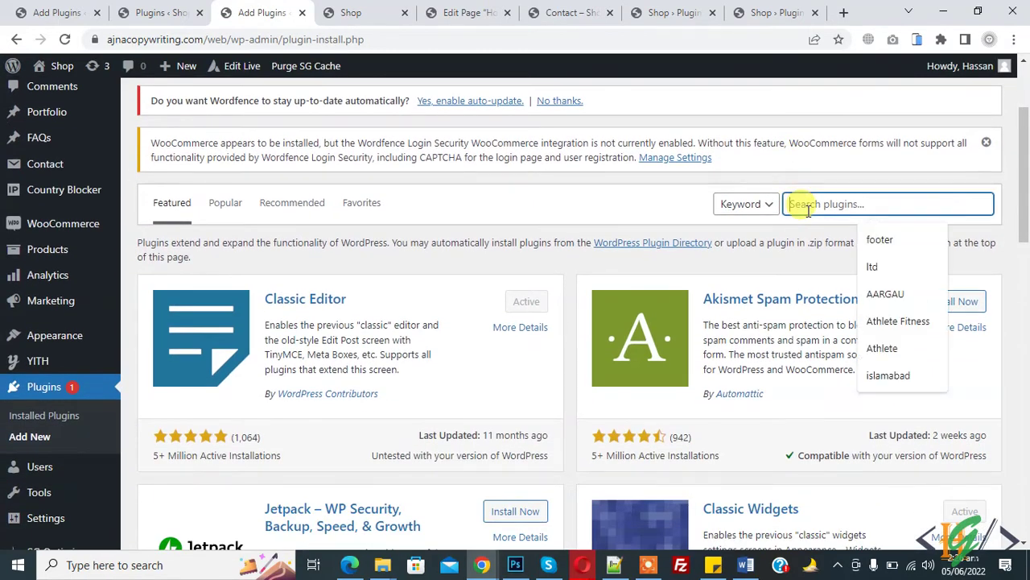
type("Login IP & Country Restriction")
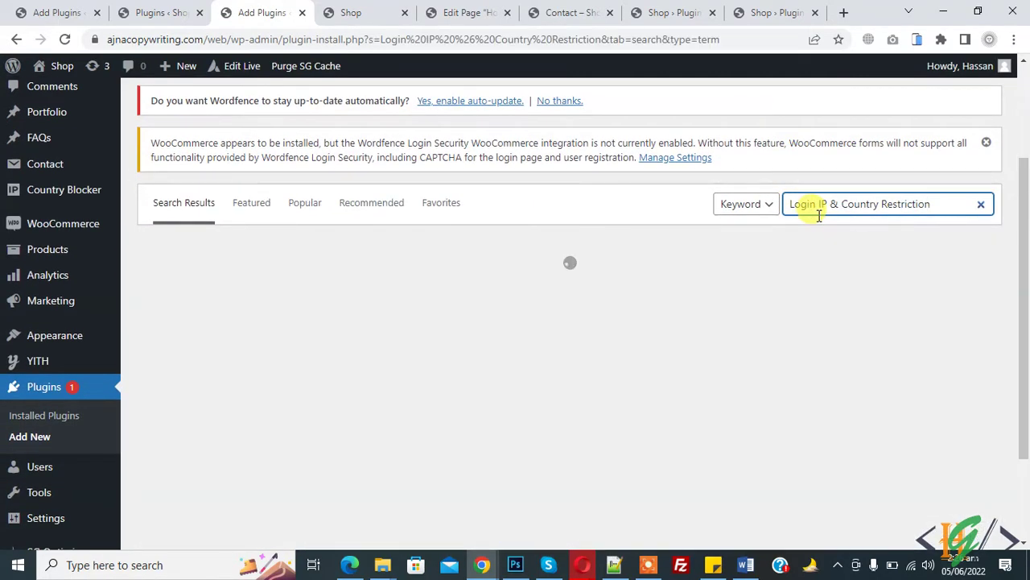
Step: Install the Login IP & Country Restriction plugin from the search results and activate it
scroll(752, 266, "down", 3)
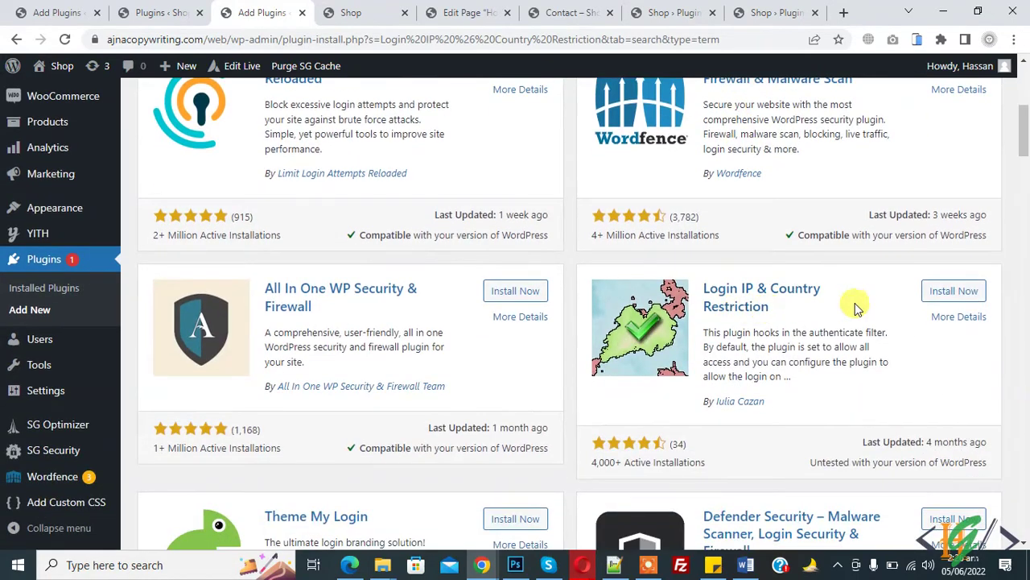
left_click(946, 295)
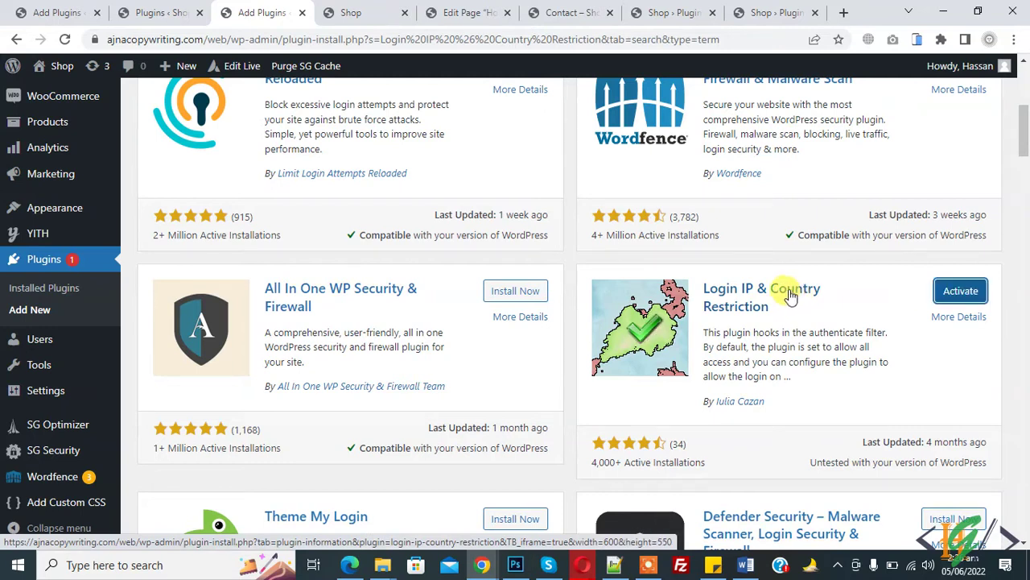
left_click(960, 291)
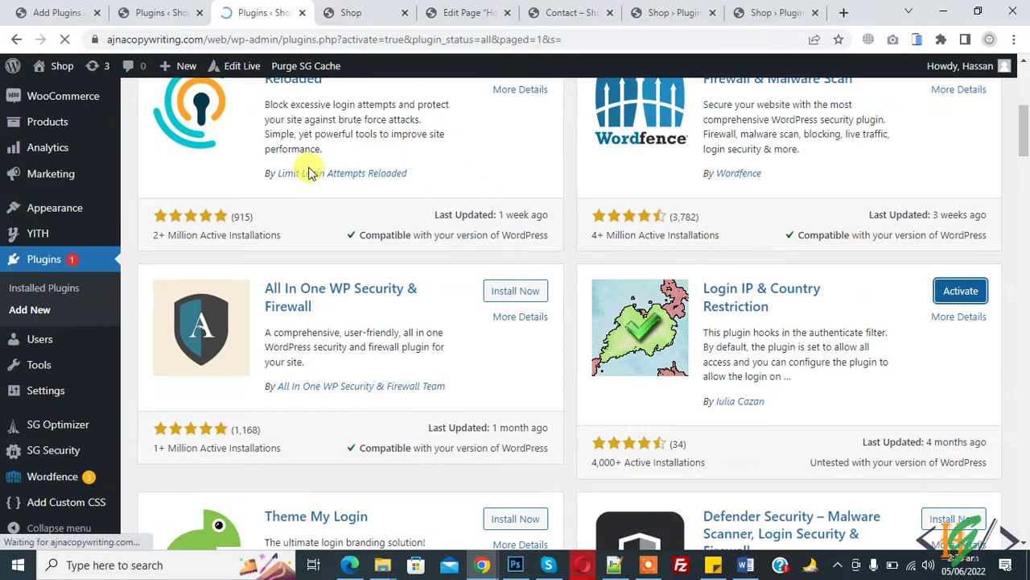
scroll(310, 173, "down", 5)
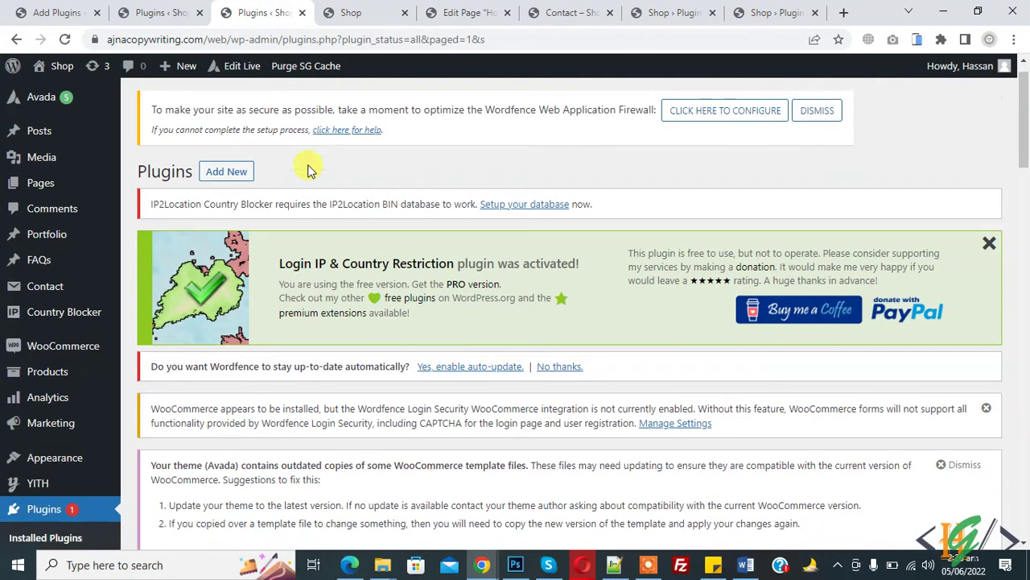
Step: Save rule 3 in the plugin's Rule Type settings: login only for allowed countries or allowed IPs
mouse_move(90, 392)
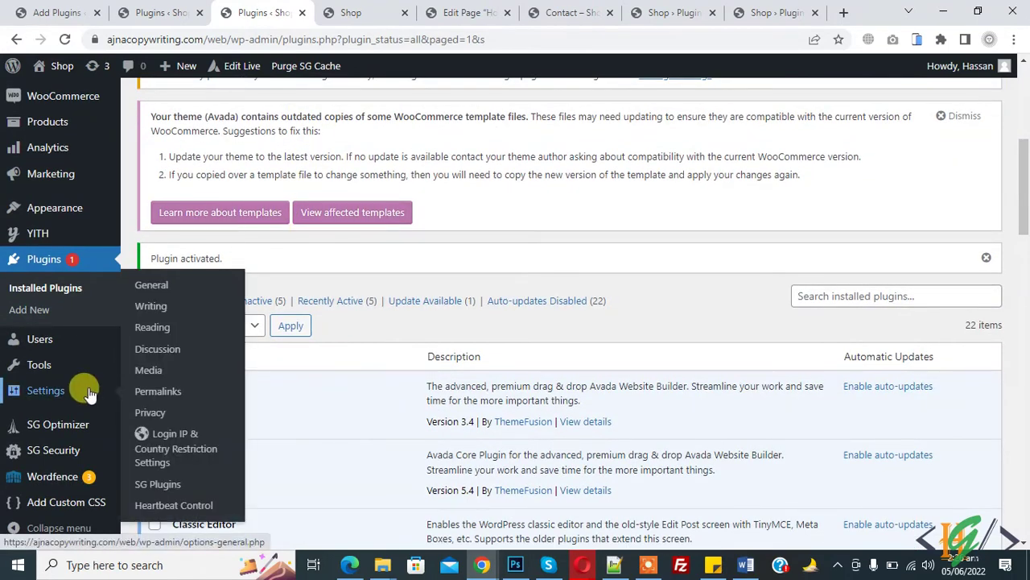
left_click(163, 455)
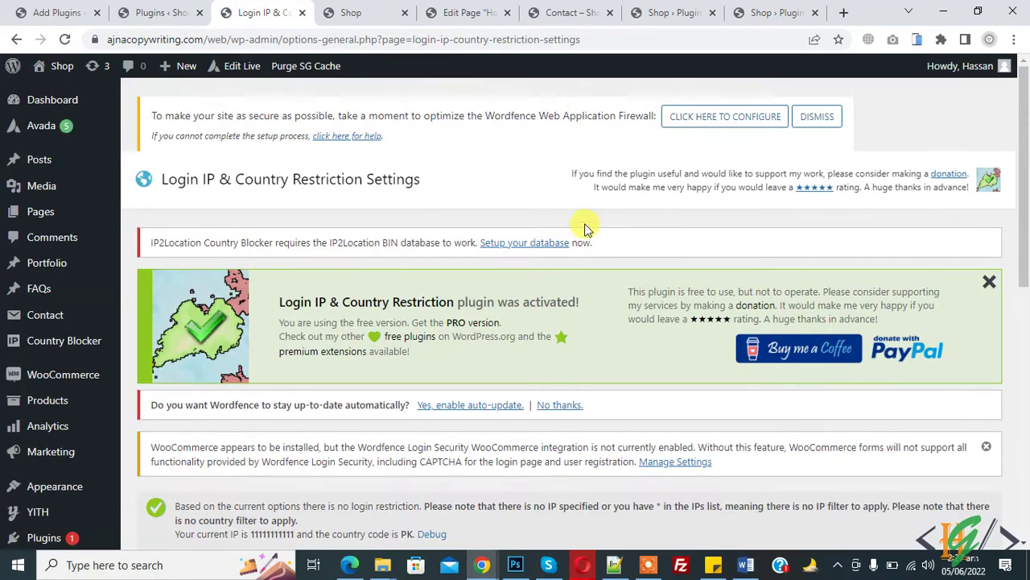
scroll(585, 229, "down", 5)
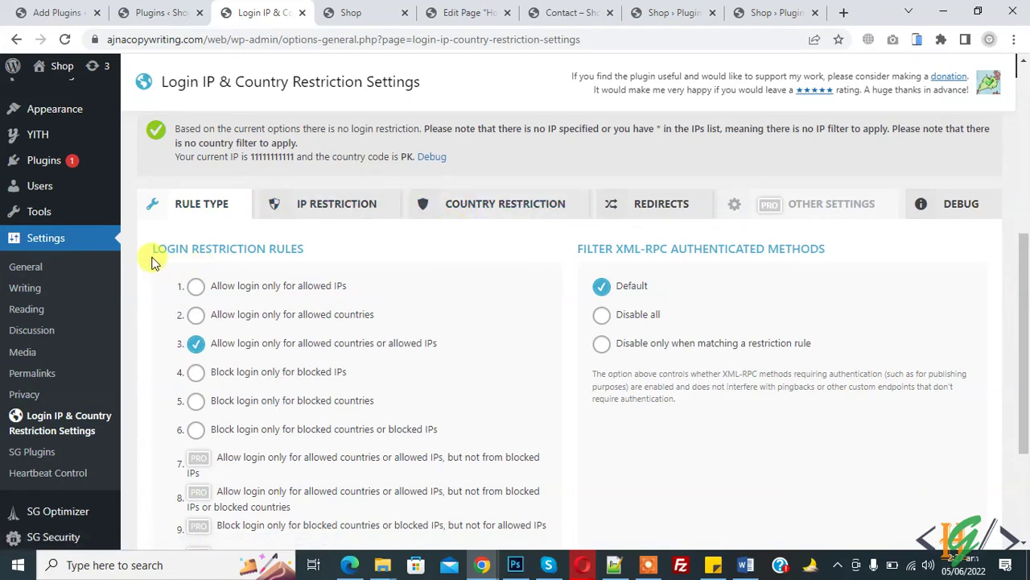
left_click_drag(152, 249, 302, 249)
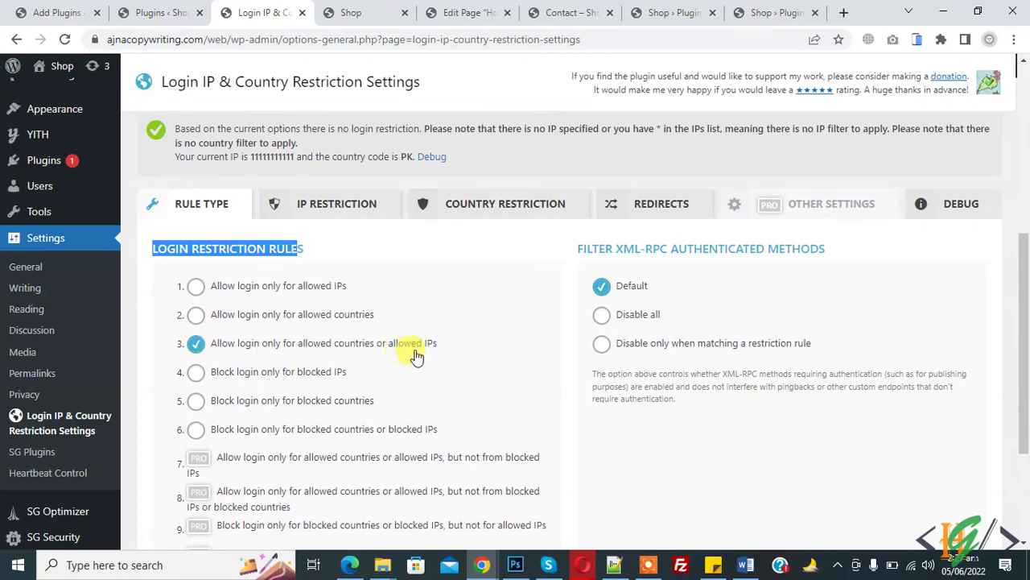
scroll(202, 378, "down", 2)
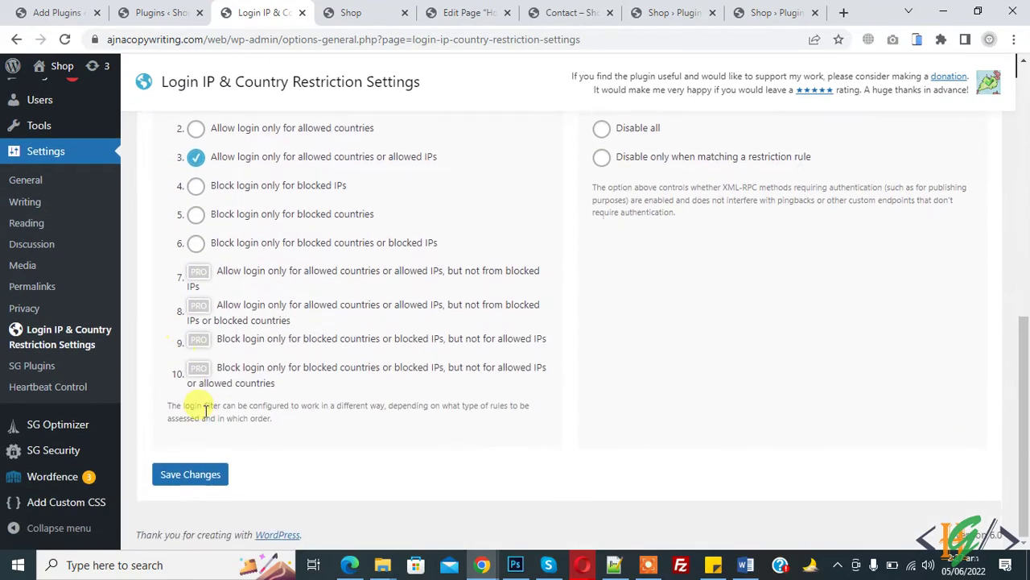
left_click(201, 475)
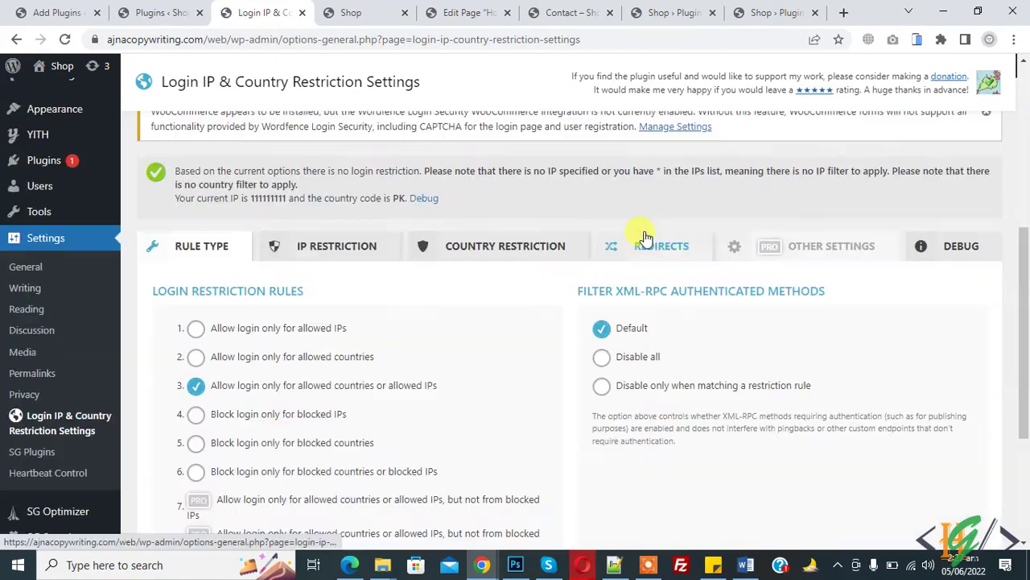
scroll(404, 220, "down", 1)
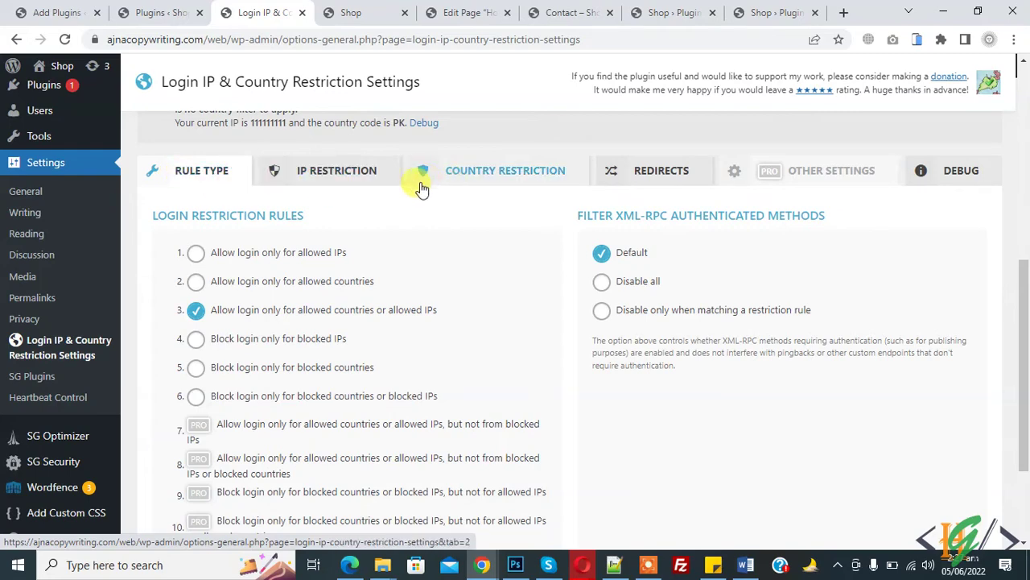
scroll(453, 260, "up", 1)
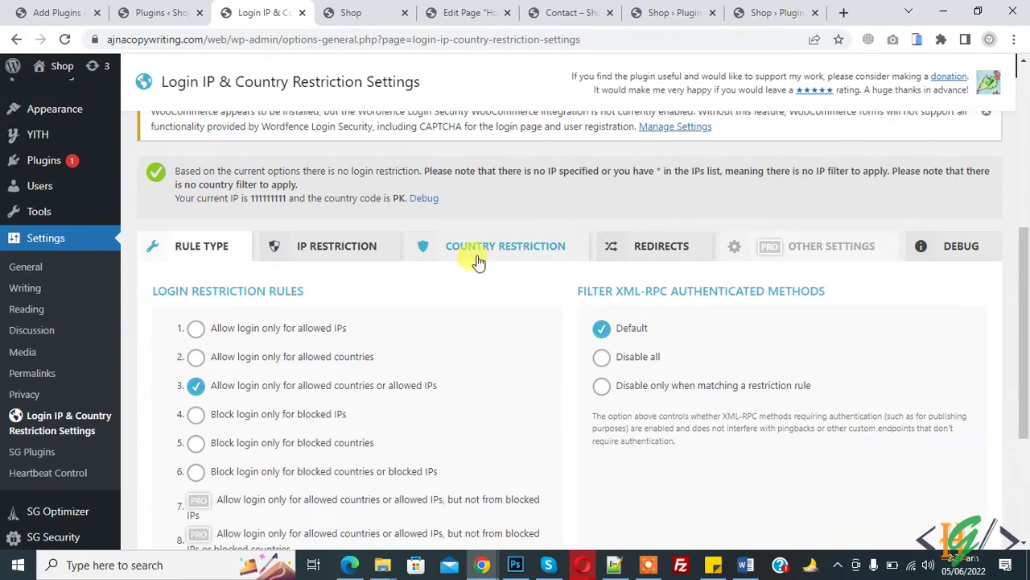
Step: Turn on restriction to selected countries in the Country Restriction tab
left_click(481, 259)
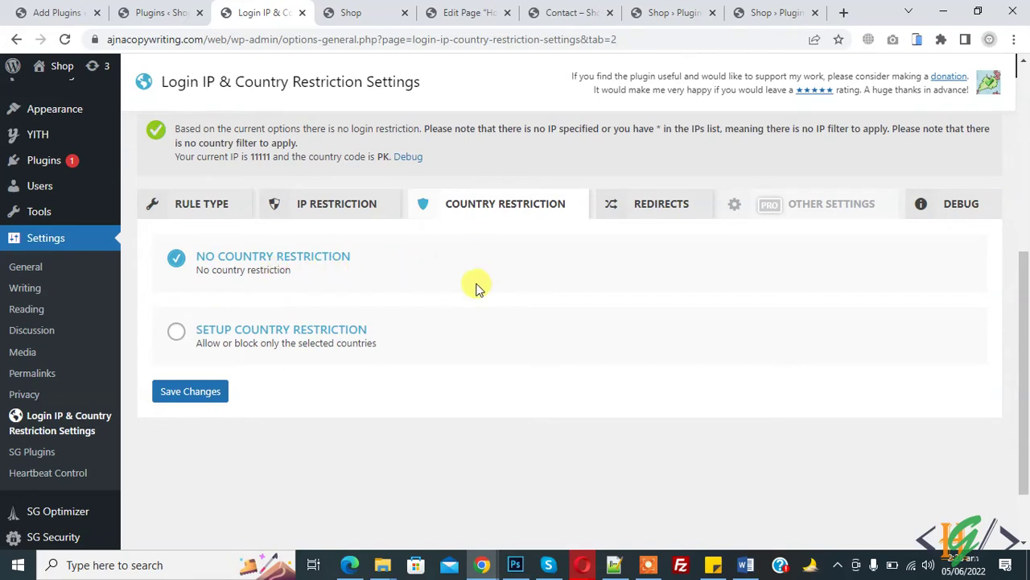
scroll(418, 290, "down", 2)
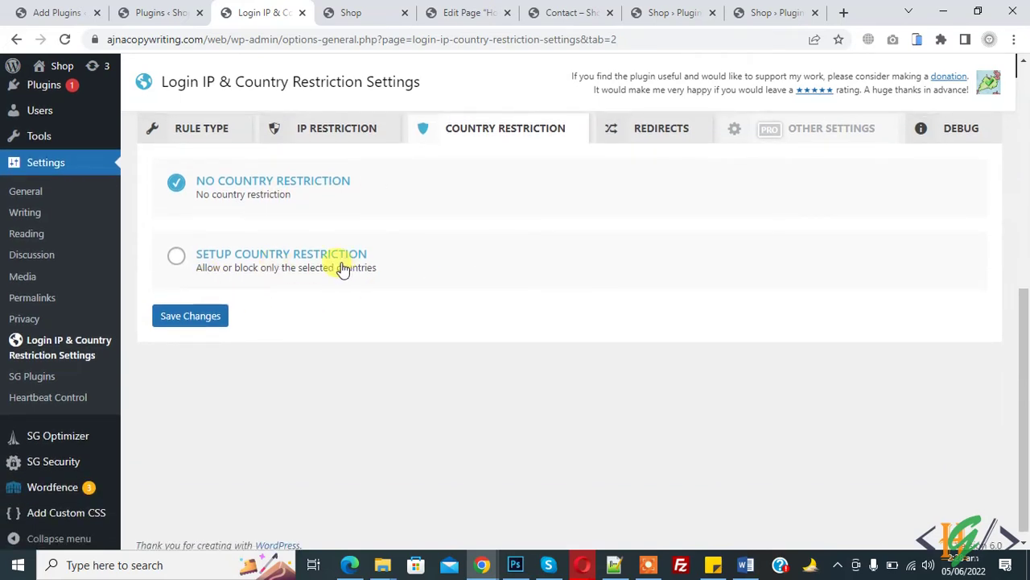
left_click(178, 257)
scroll(287, 249, "down", 2)
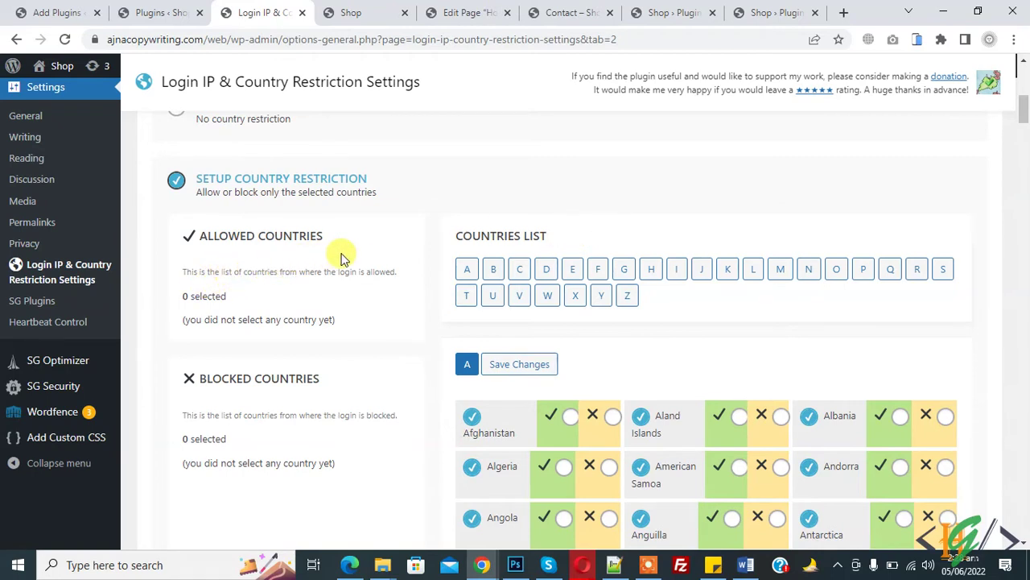
left_click_drag(175, 275, 393, 267)
scroll(623, 267, "down", 2)
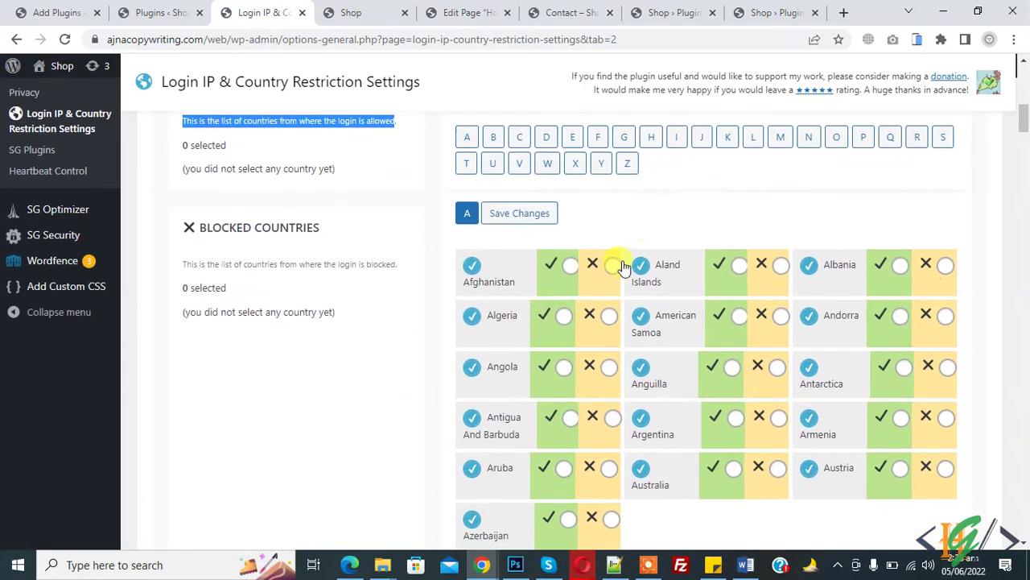
Step: Allow Afghanistan, Aland Islands and Albania, and save the allowed countries
left_click(568, 269)
left_click(737, 268)
left_click(900, 271)
scroll(527, 274, "up", 1)
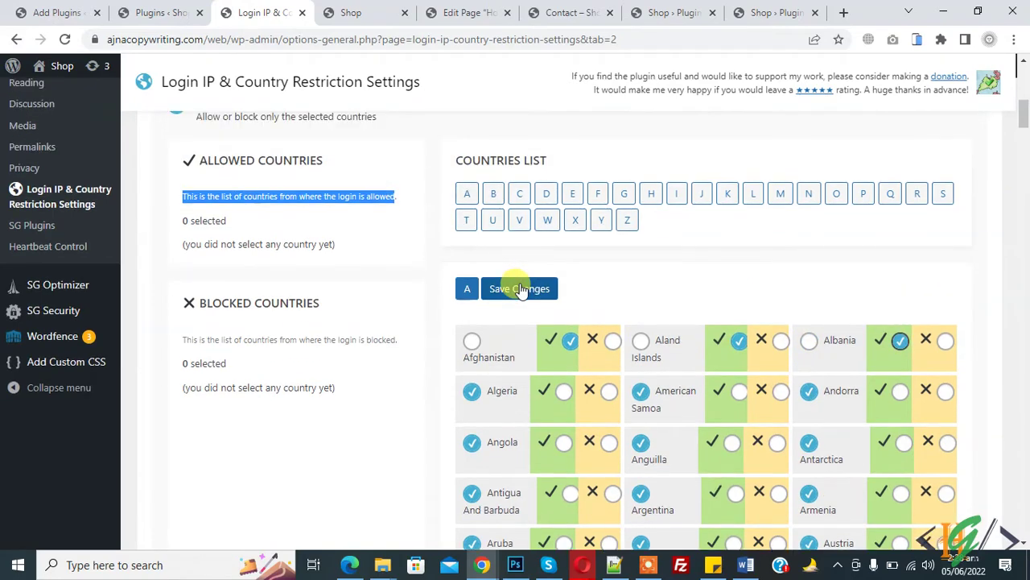
left_click(519, 290)
scroll(615, 219, "down", 3)
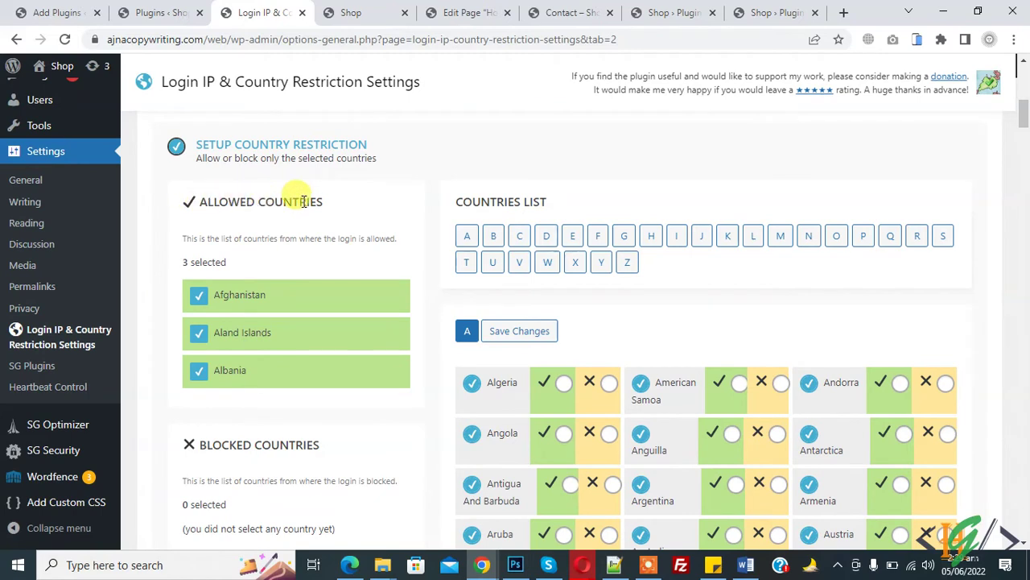
left_click_drag(174, 261, 232, 262)
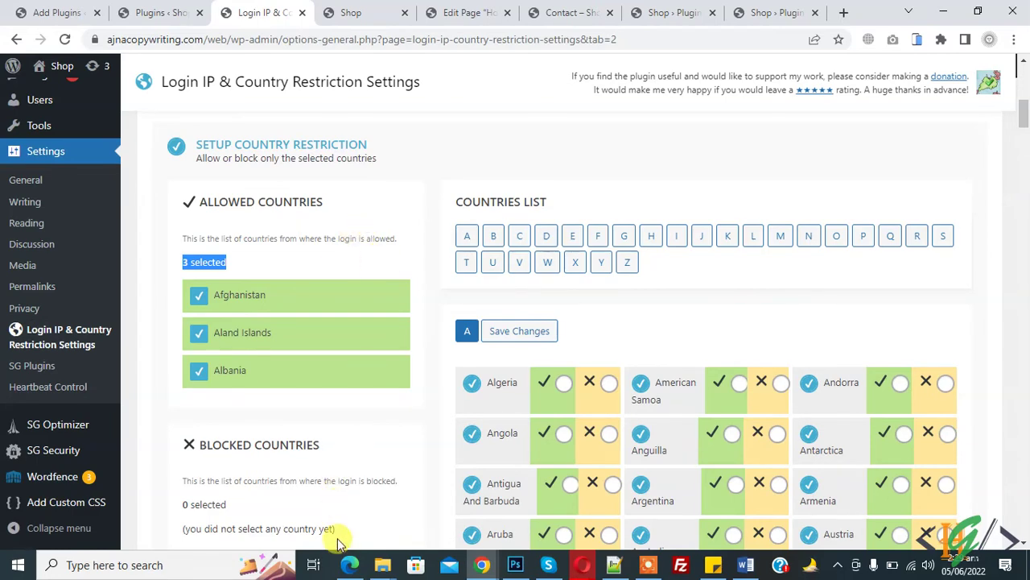
left_click(350, 565)
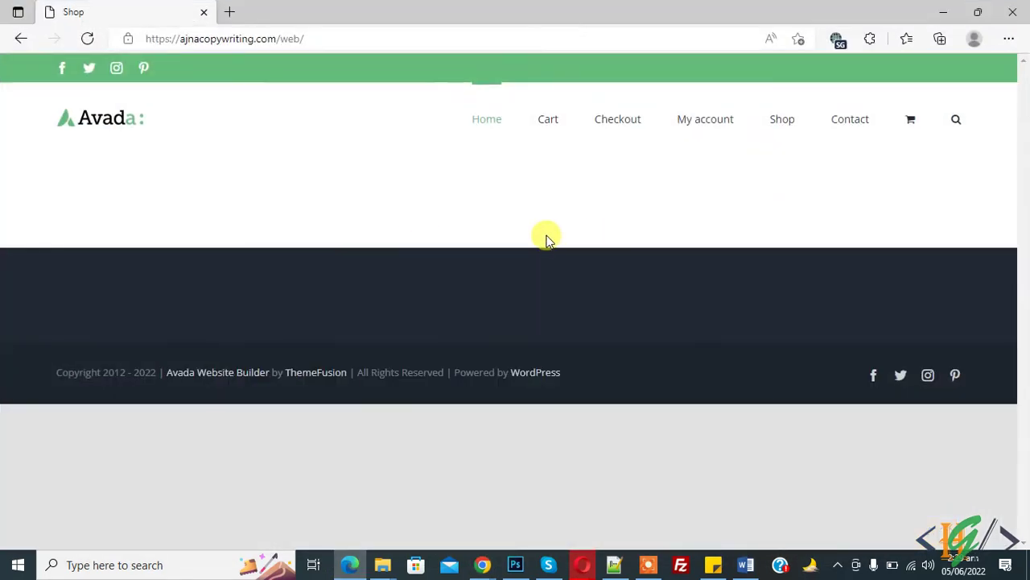
Step: Append wp-login.php to the site address in Edge and load it, getting Forbidden!
left_click(414, 38)
left_click(448, 40)
type("wp-login.php")
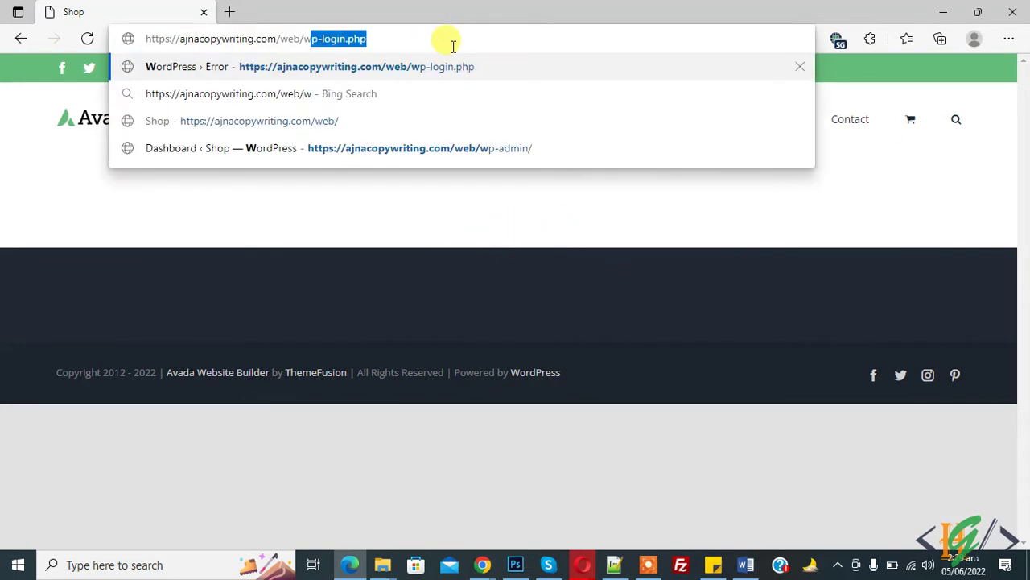
key("Return")
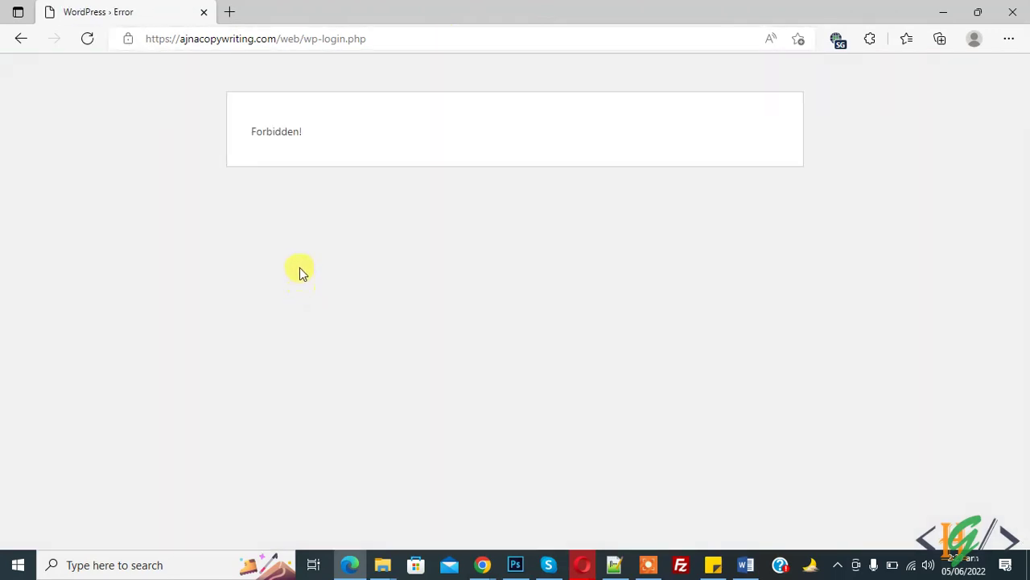
left_click_drag(252, 131, 313, 134)
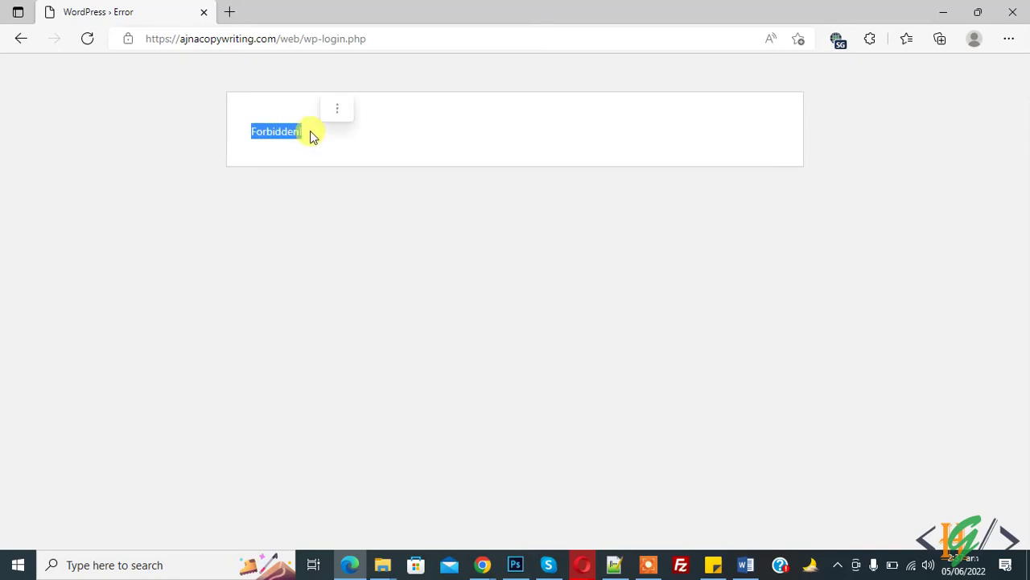
Step: Re-paste the wp-login.php address after a Bing redirect and confirm the Forbidden! error
left_click(369, 38)
key("Return")
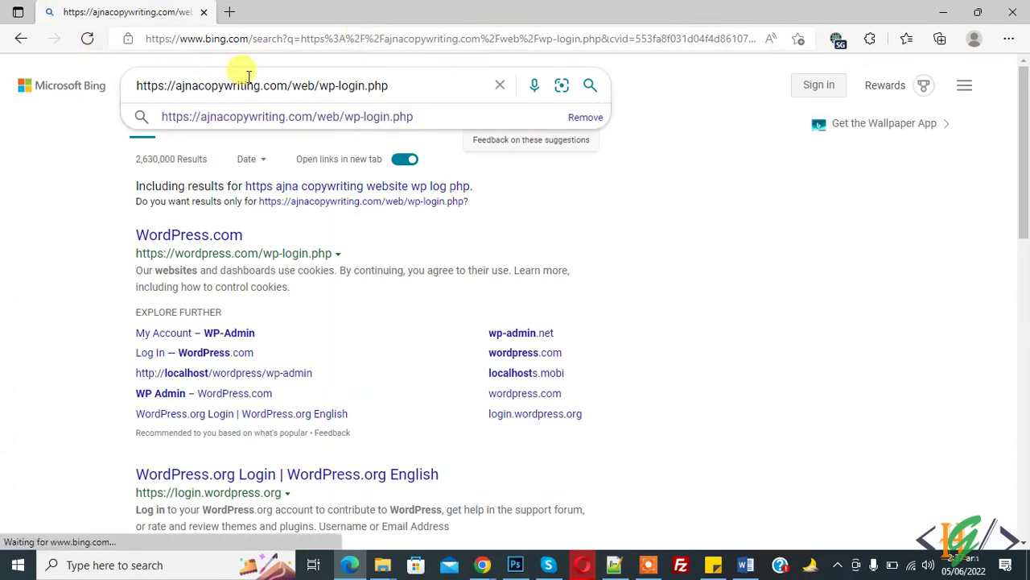
double_click(249, 76)
triple_click(249, 76)
key("ctrl+c")
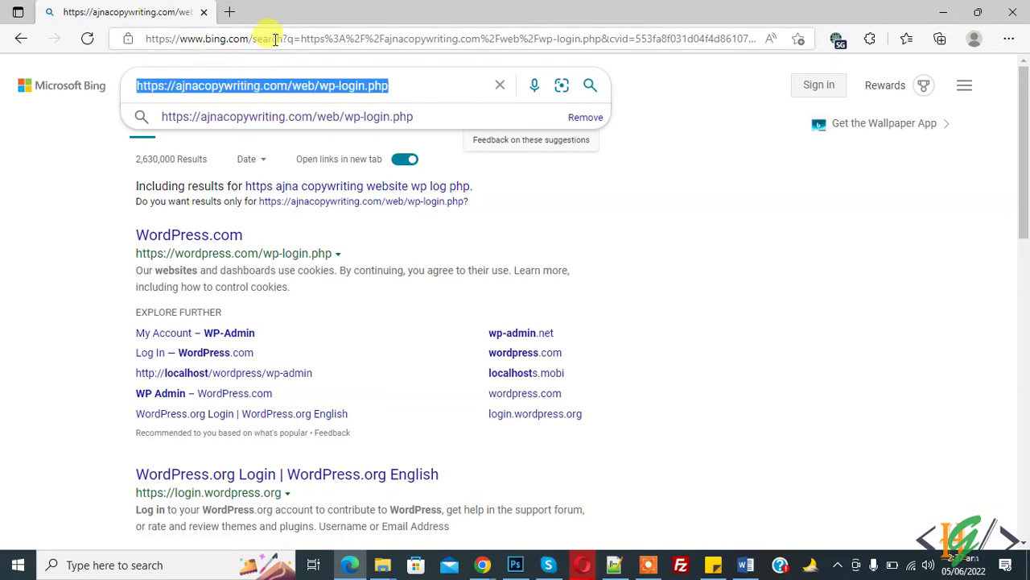
left_click(266, 39)
key("ctrl+v")
key("Return")
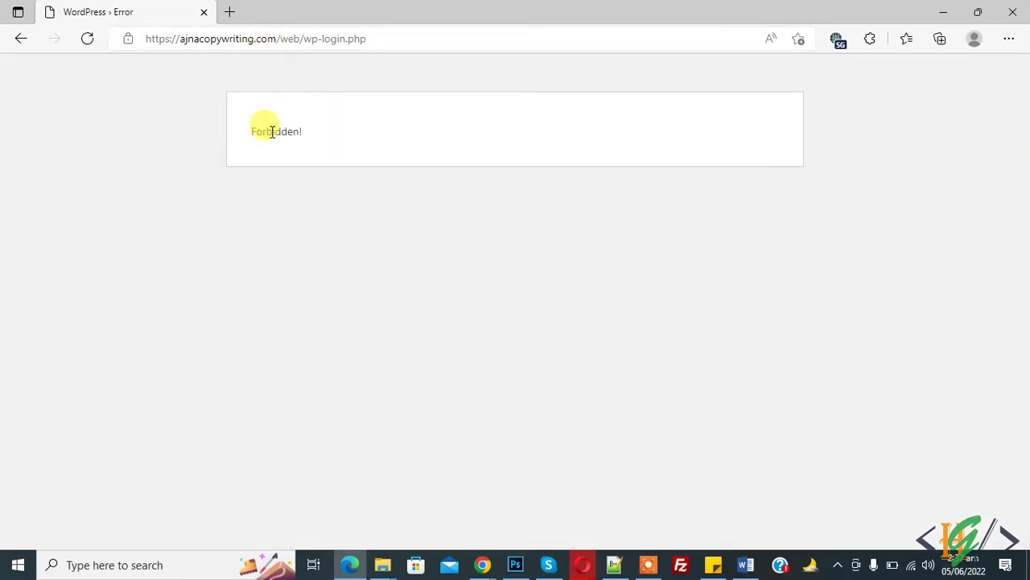
triple_click(272, 132)
left_click(265, 208)
left_click(350, 565)
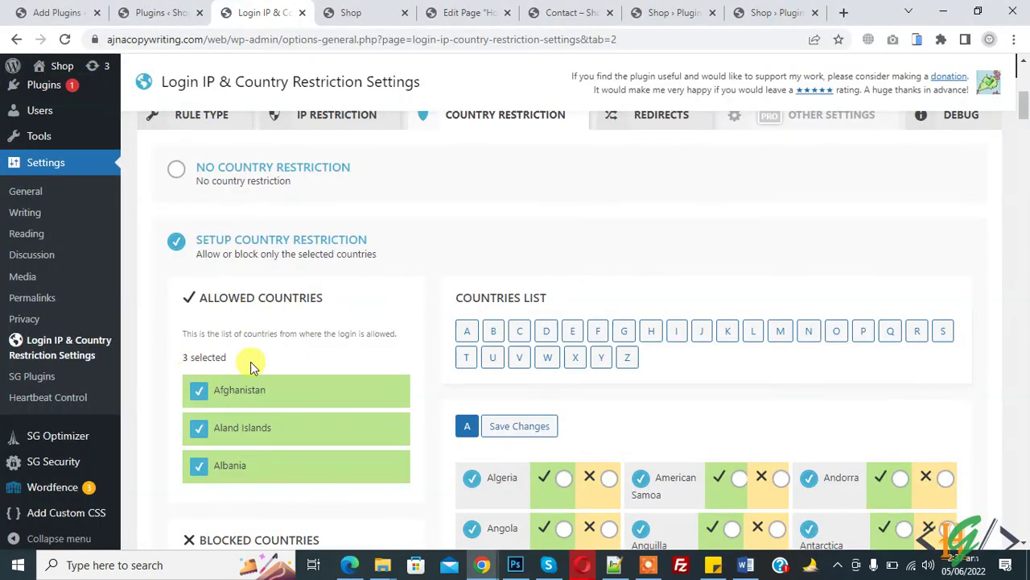
Step: Select Setup IP Restriction on the IP RESTRICTION tab and start editing Allow Specific IPs
left_click(326, 123)
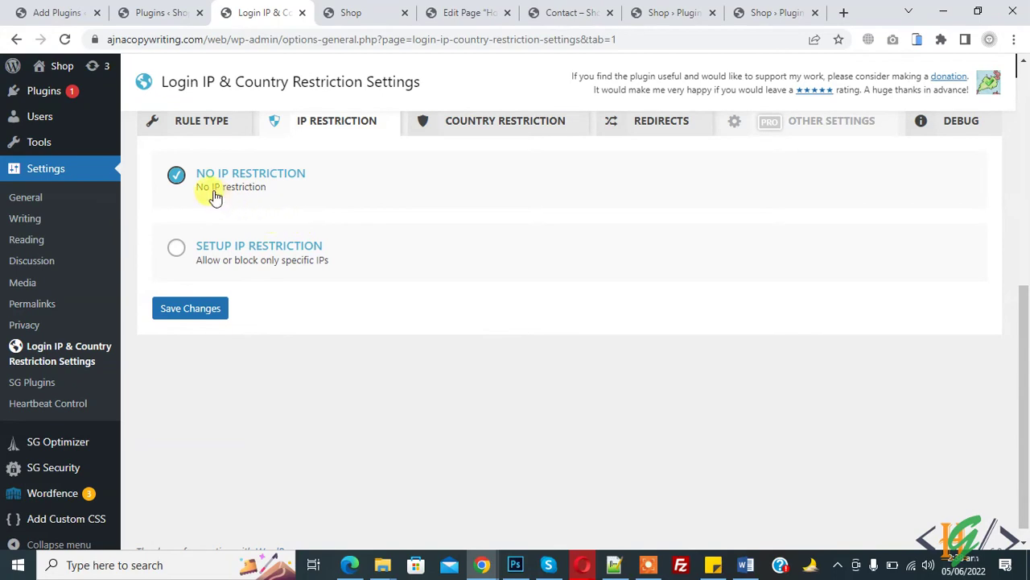
left_click(177, 251)
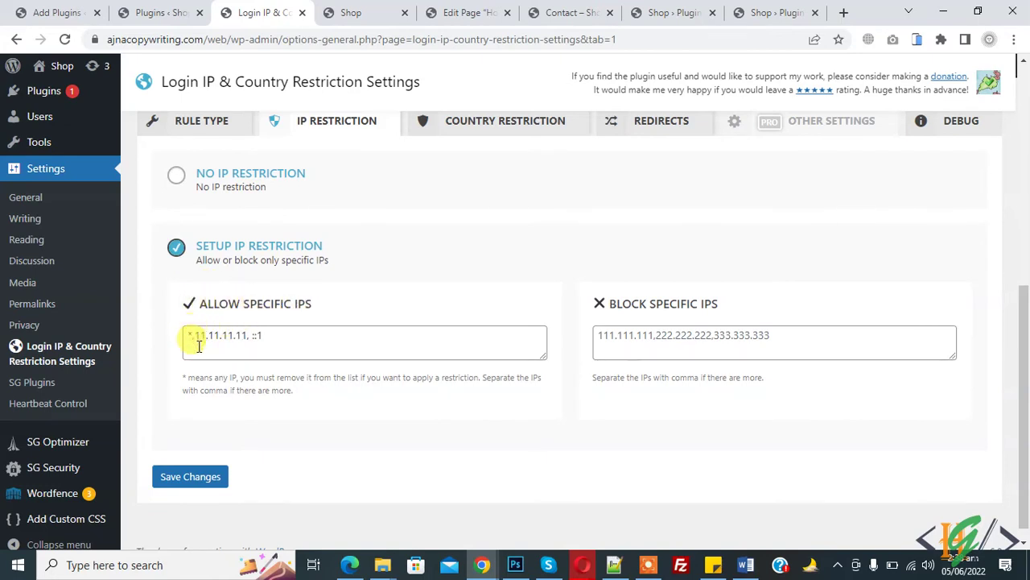
left_click_drag(182, 378, 448, 374)
left_click(299, 344)
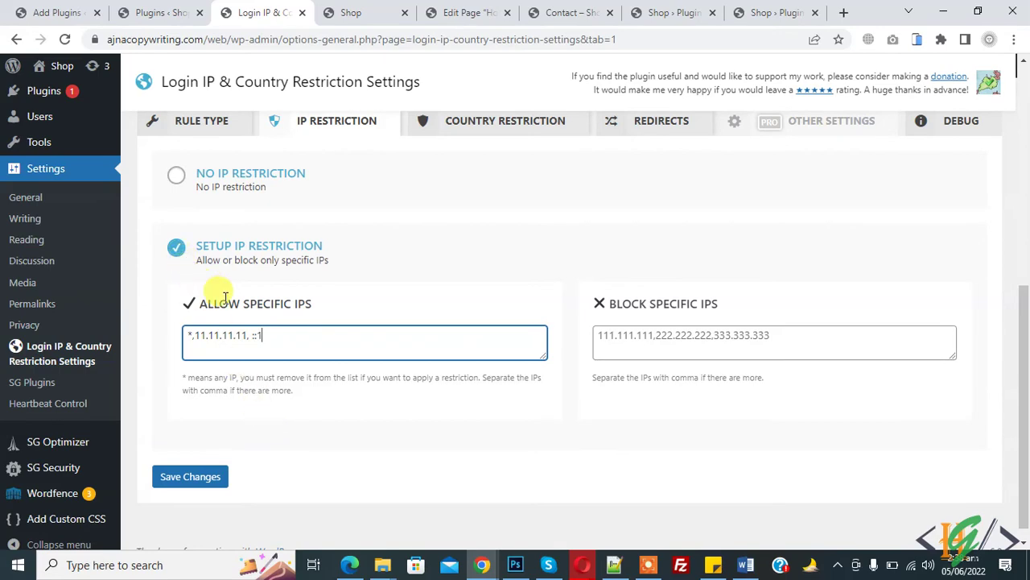
left_click(199, 121)
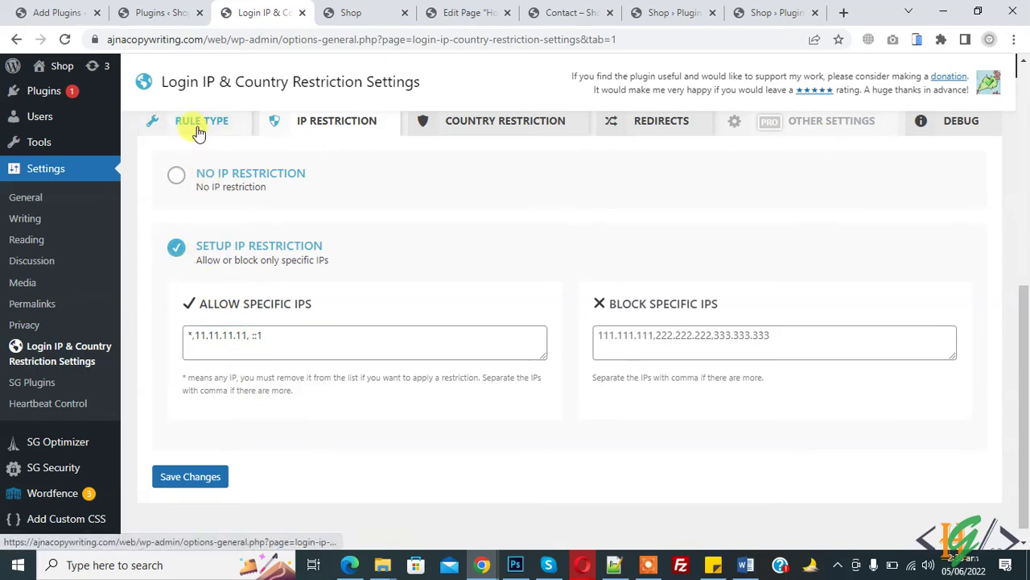
left_click_drag(151, 170, 302, 174)
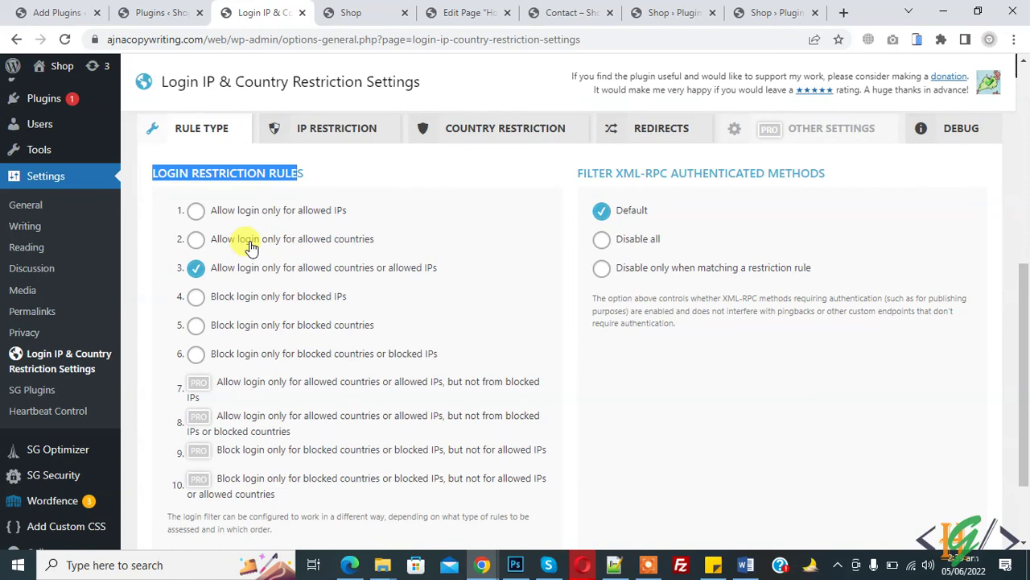
Step: Try rule 1, then choose 'Allow login only for allowed countries or allowed IPs'
left_click(201, 239)
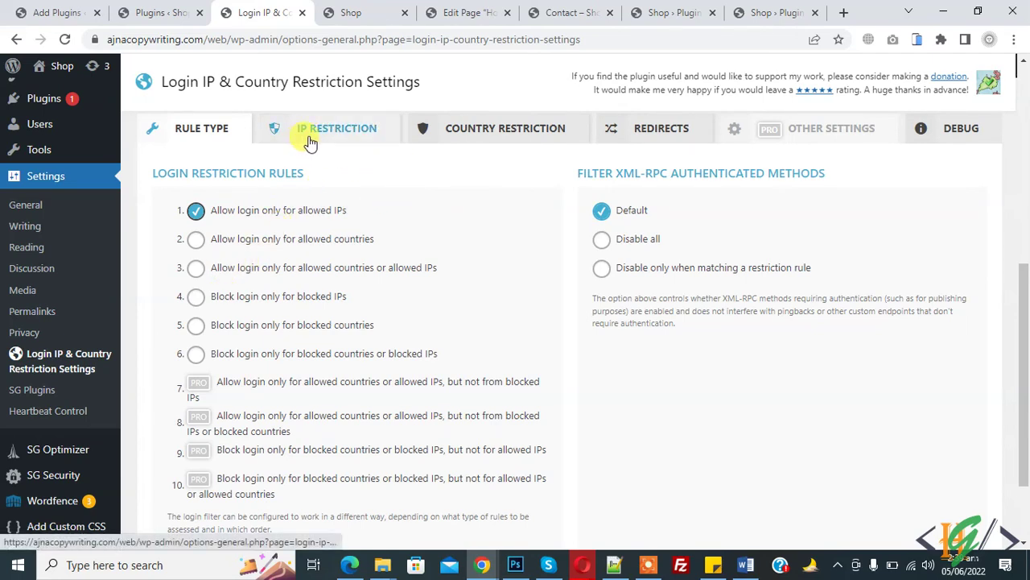
left_click(232, 270)
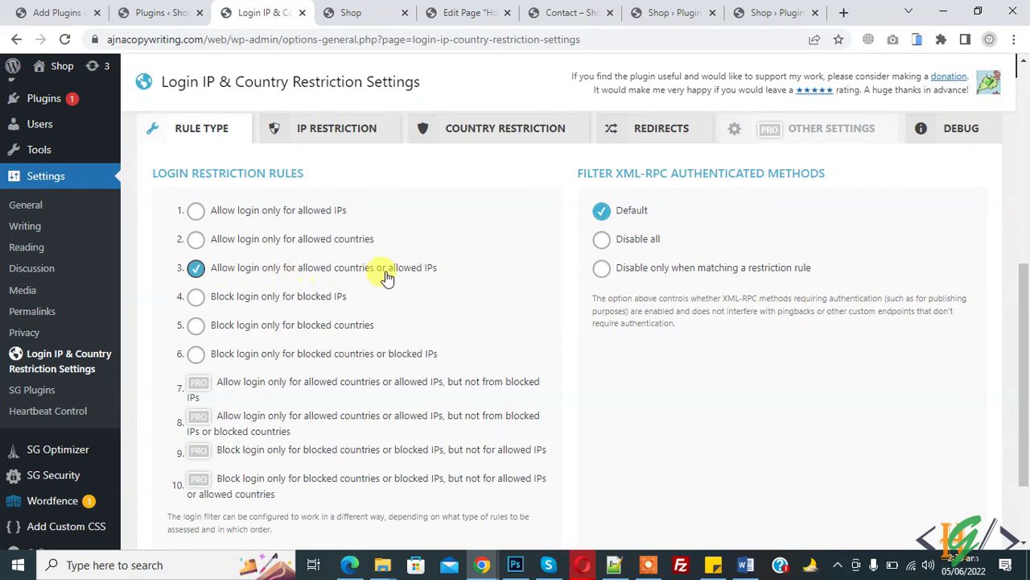